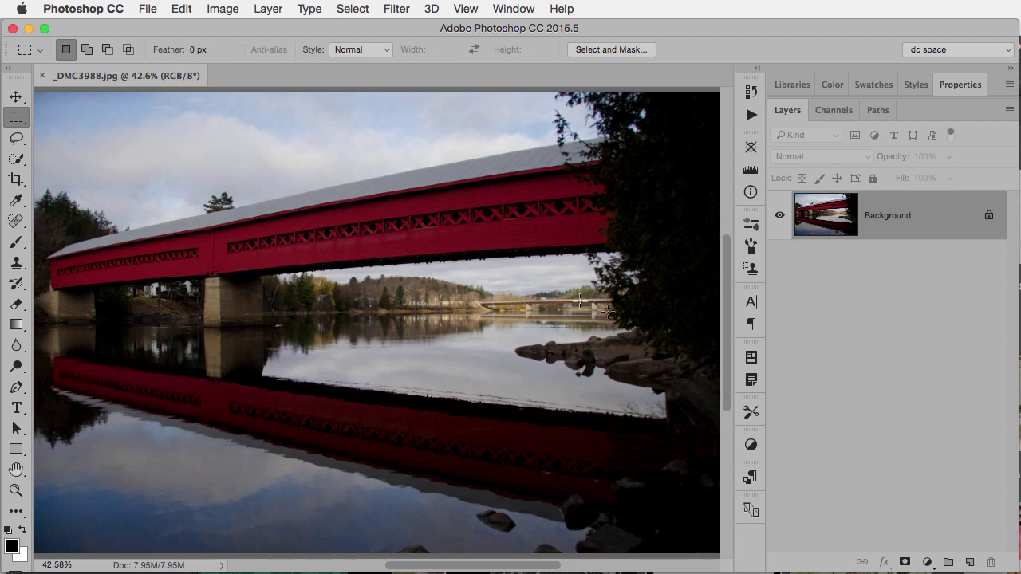
Step: Add a Hue/Saturation adjustment layer and shift its Hue to -12
click(750, 444)
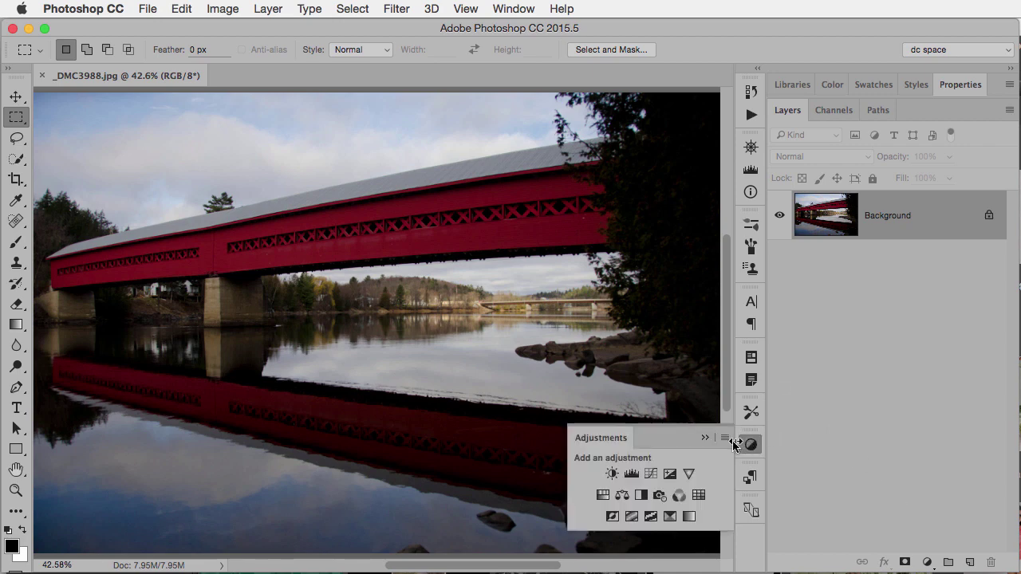
click(603, 495)
click(887, 195)
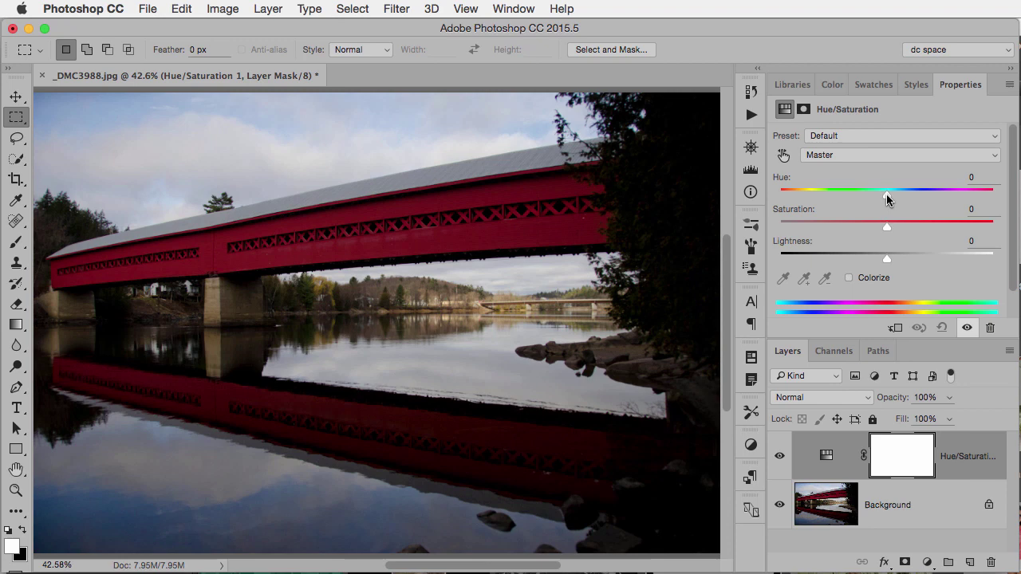
drag(884, 195, 873, 203)
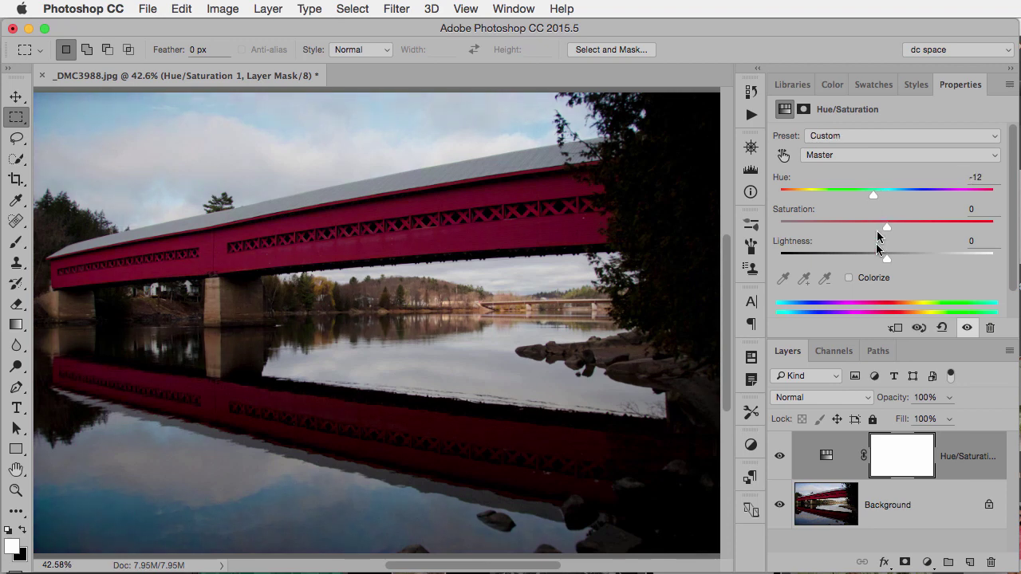
Step: Toggle the Hue/Saturation 1 layer off and on to compare the -12 hue shift, leaving it visible
click(900, 453)
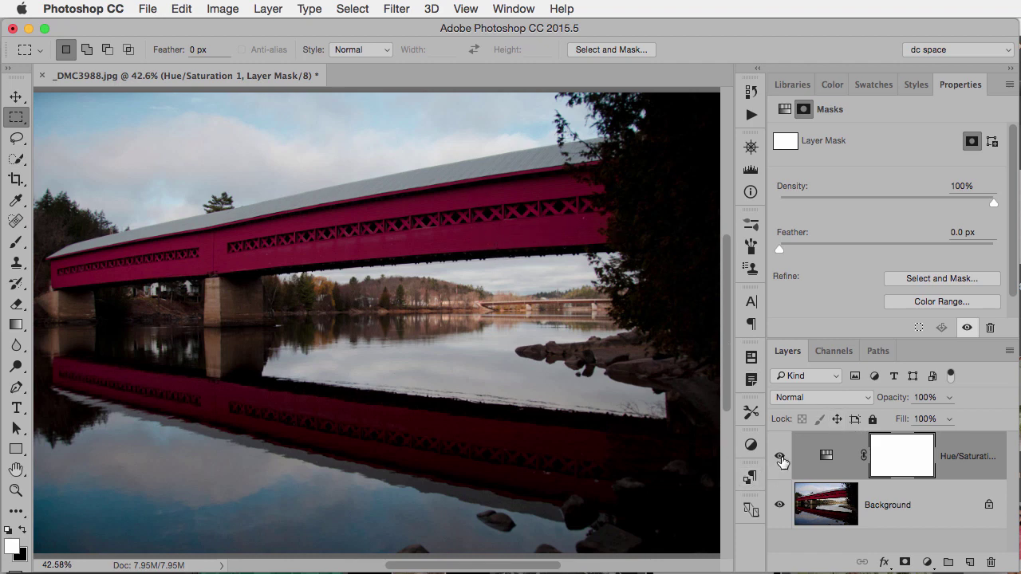
click(780, 457)
click(779, 457)
click(779, 458)
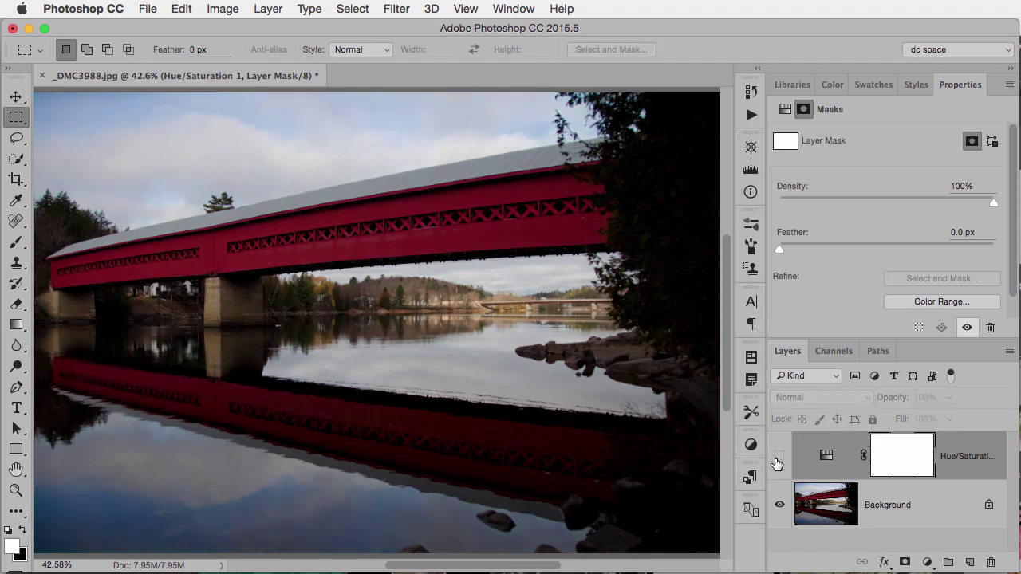
click(777, 460)
click(777, 461)
click(777, 459)
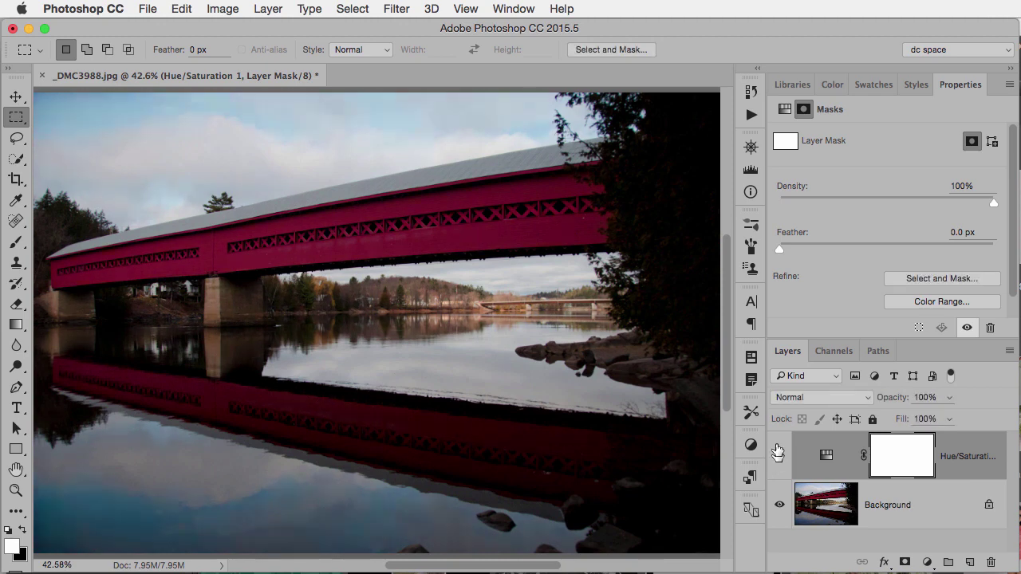
Step: Raise Hue to +116 so the bridge turns green, then select the layer mask for editing
click(827, 457)
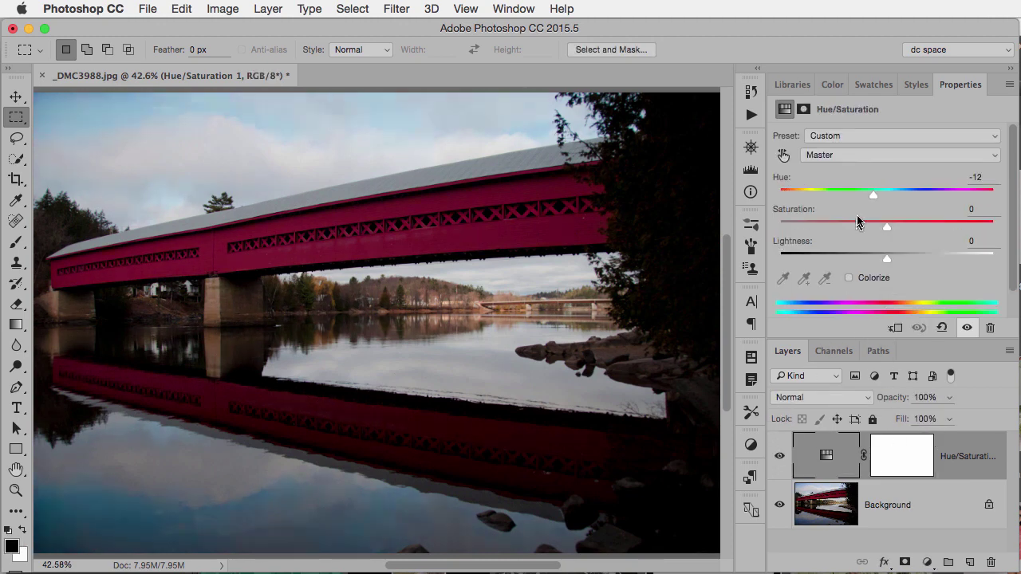
drag(873, 199, 968, 200)
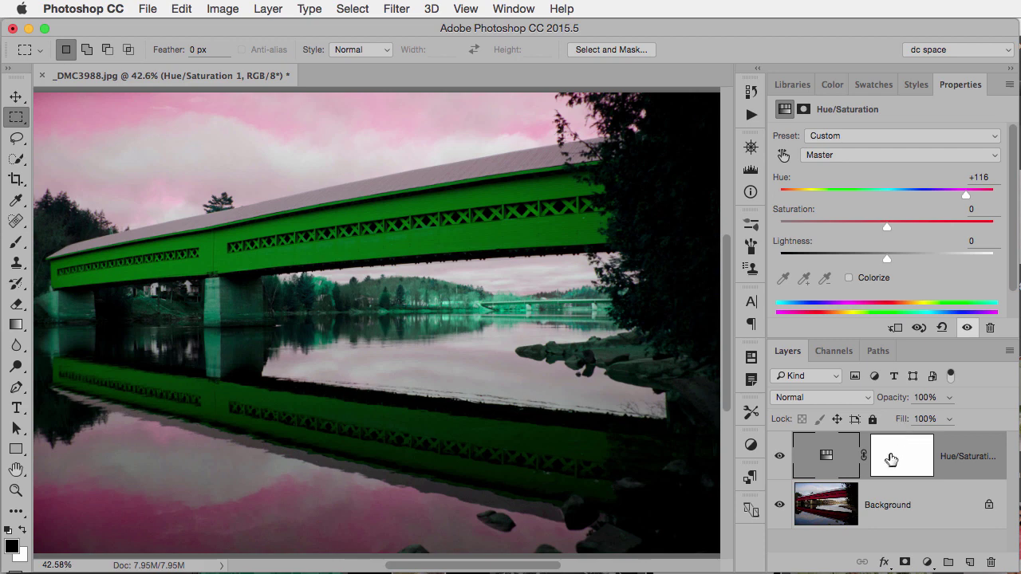
click(898, 463)
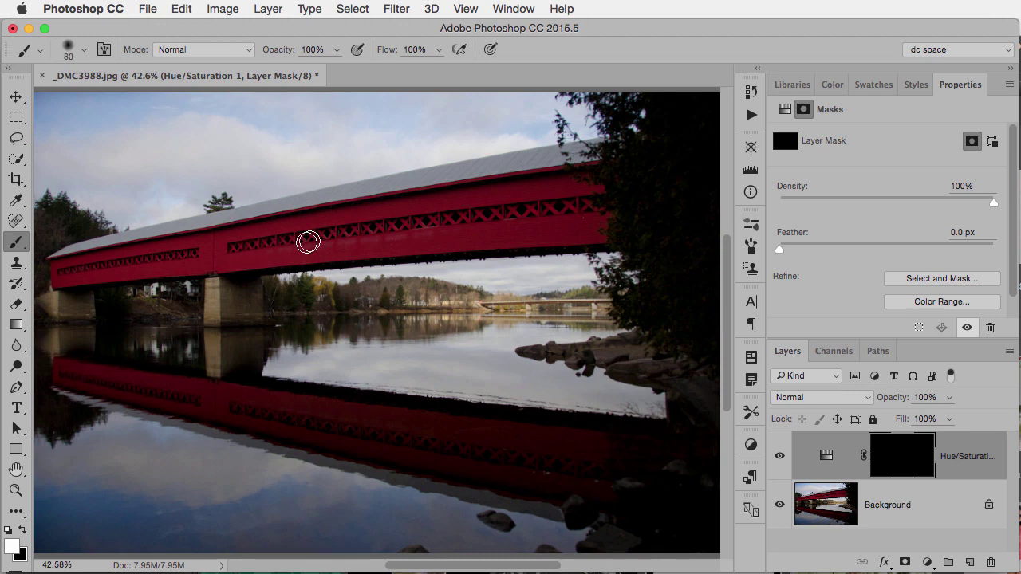
Step: Paint white on the mask over the bridge's full length and its reflection with the soft 80 px brush
mouse_move(310, 238)
mouse_down()
mouse_move(444, 230)
mouse_move(409, 207)
mouse_move(346, 217)
mouse_move(383, 202)
mouse_move(330, 227)
mouse_move(434, 235)
mouse_up()
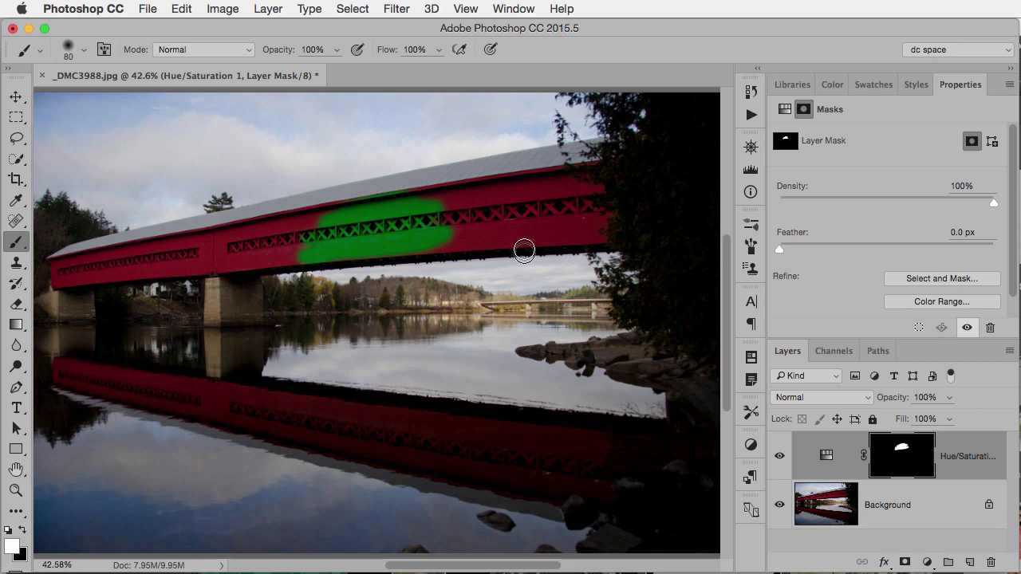
mouse_move(250, 257)
mouse_down()
mouse_move(140, 268)
mouse_move(289, 255)
mouse_move(55, 278)
mouse_move(65, 262)
mouse_move(187, 244)
mouse_move(92, 269)
mouse_up()
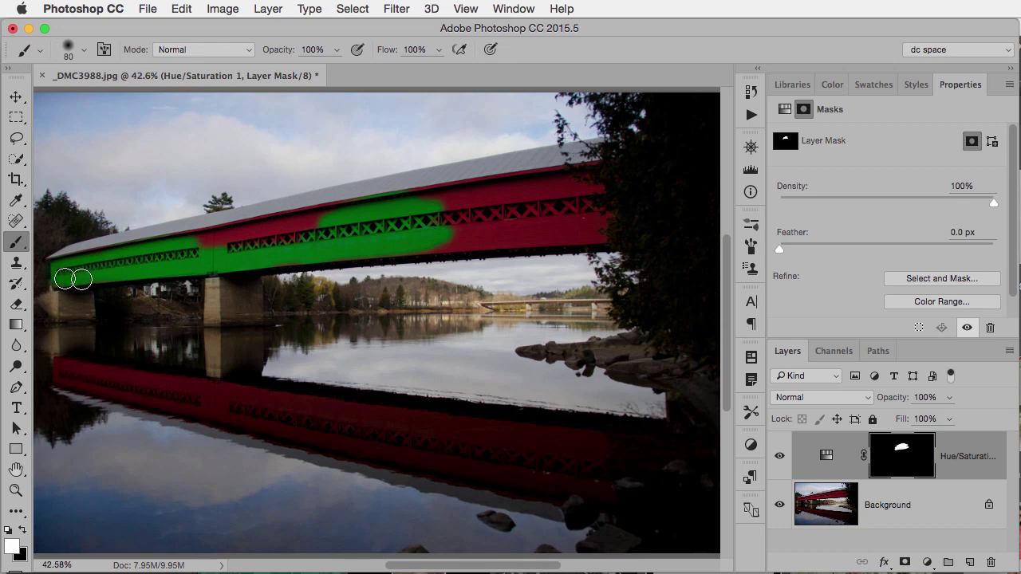
mouse_move(210, 237)
mouse_down()
mouse_move(350, 208)
mouse_move(284, 238)
mouse_move(307, 245)
mouse_move(306, 255)
mouse_move(232, 249)
mouse_move(427, 197)
mouse_move(403, 205)
mouse_move(409, 193)
mouse_move(553, 175)
mouse_move(490, 192)
mouse_move(514, 197)
mouse_move(442, 236)
mouse_move(387, 247)
mouse_move(601, 240)
mouse_move(569, 238)
mouse_move(583, 225)
mouse_move(577, 216)
mouse_move(520, 217)
mouse_move(593, 189)
mouse_move(582, 210)
mouse_move(606, 221)
mouse_move(594, 226)
mouse_move(556, 182)
mouse_move(593, 168)
mouse_move(565, 178)
mouse_up()
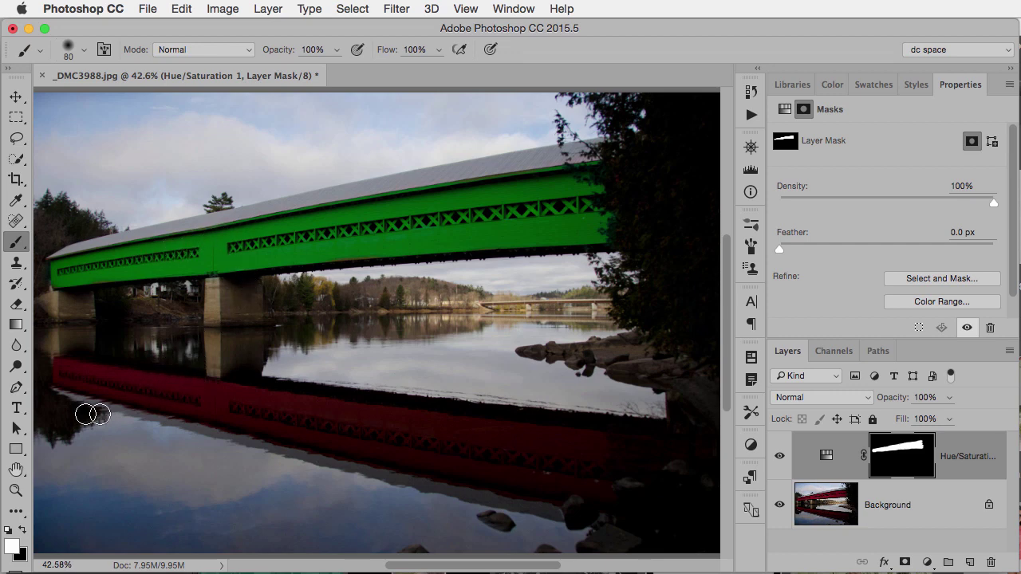
mouse_move(67, 367)
mouse_down()
mouse_move(110, 379)
mouse_move(52, 366)
mouse_move(141, 396)
mouse_move(159, 384)
mouse_move(142, 382)
mouse_move(221, 401)
mouse_move(184, 411)
mouse_move(221, 426)
mouse_move(208, 393)
mouse_move(444, 424)
mouse_move(285, 411)
mouse_move(399, 448)
mouse_move(260, 422)
mouse_move(510, 480)
mouse_move(501, 452)
mouse_move(577, 435)
mouse_move(551, 440)
mouse_move(431, 415)
mouse_move(584, 444)
mouse_move(550, 489)
mouse_up()
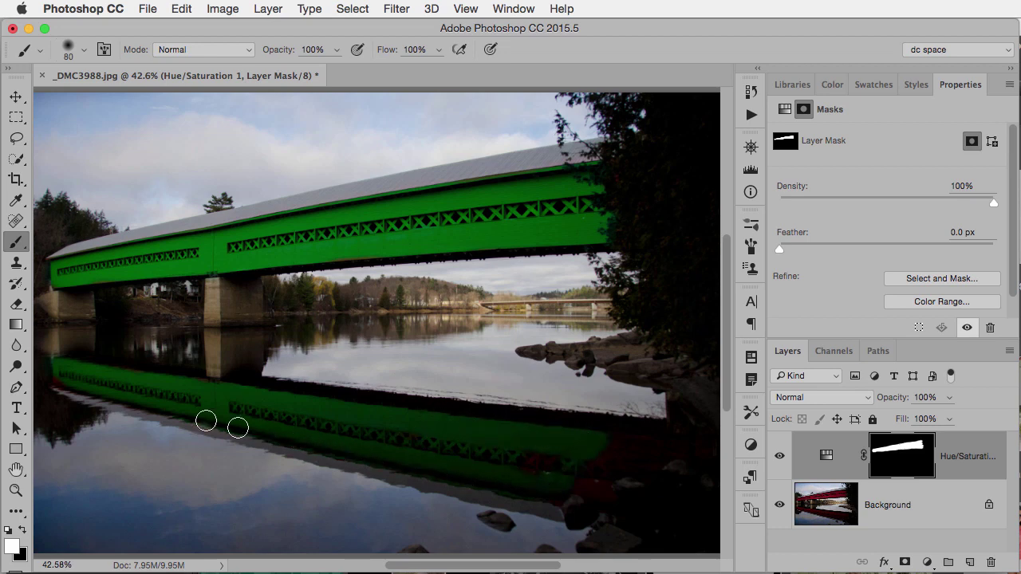
right_click(563, 439)
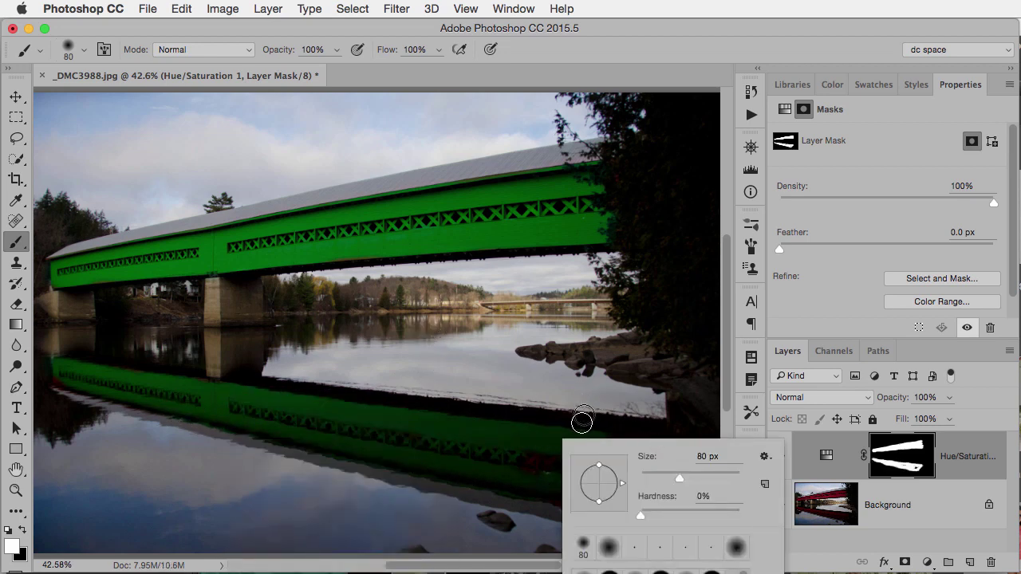
click(583, 421)
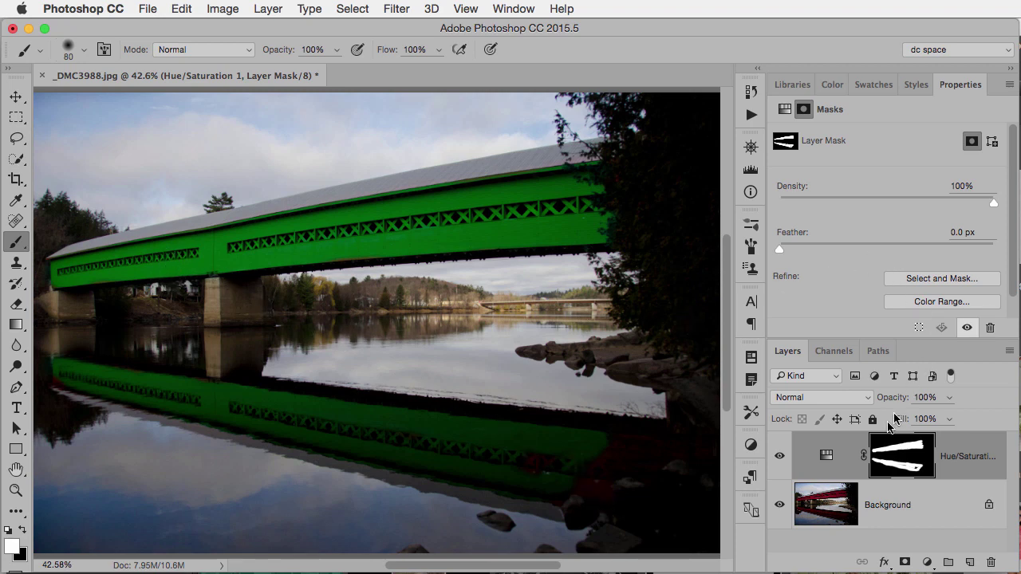
Step: Set Hue to -1 and Lightness to +6, then toggle the adjustment layer to compare
click(827, 456)
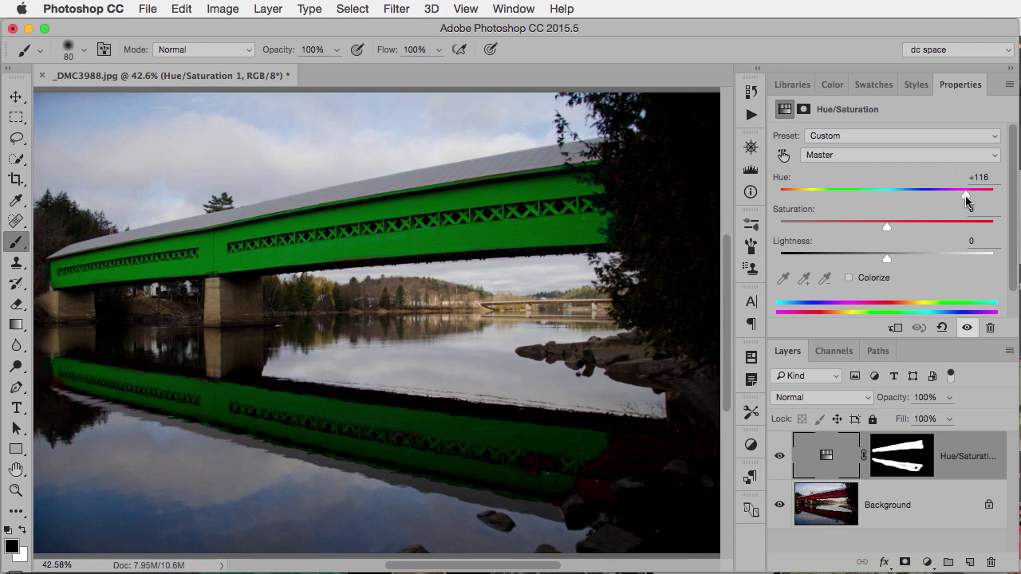
drag(967, 201, 888, 204)
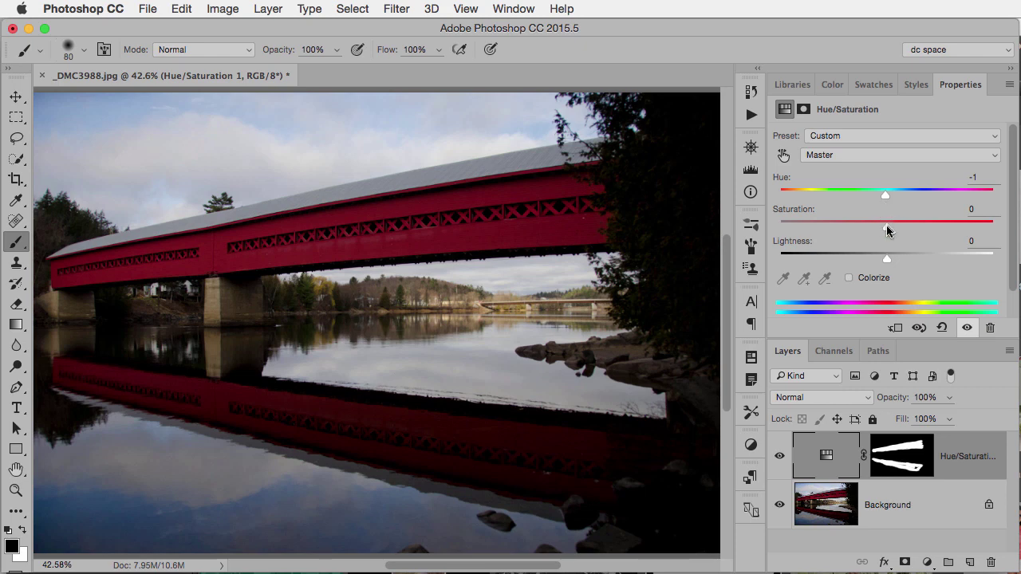
drag(884, 228, 892, 262)
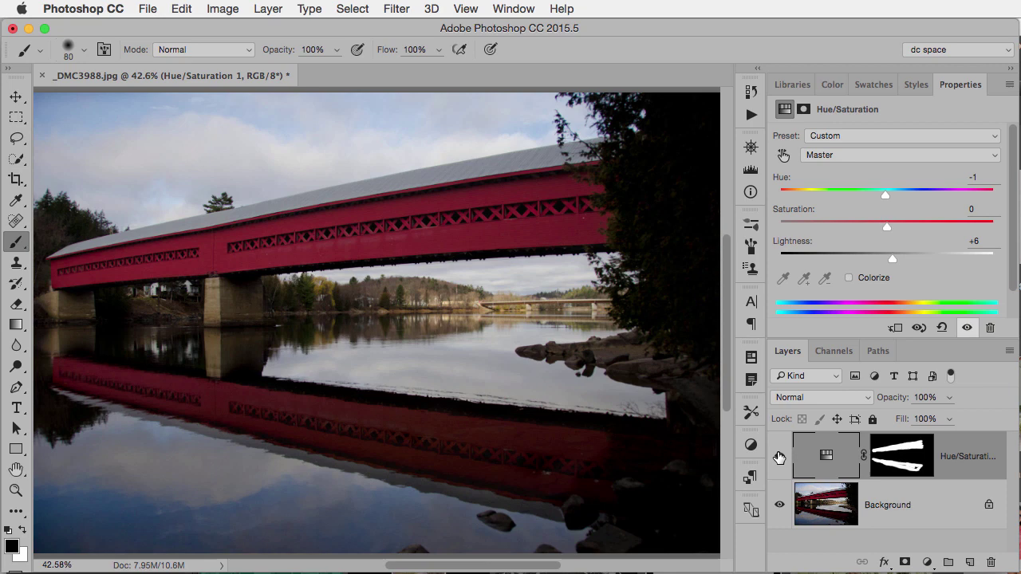
click(779, 457)
click(779, 459)
click(778, 462)
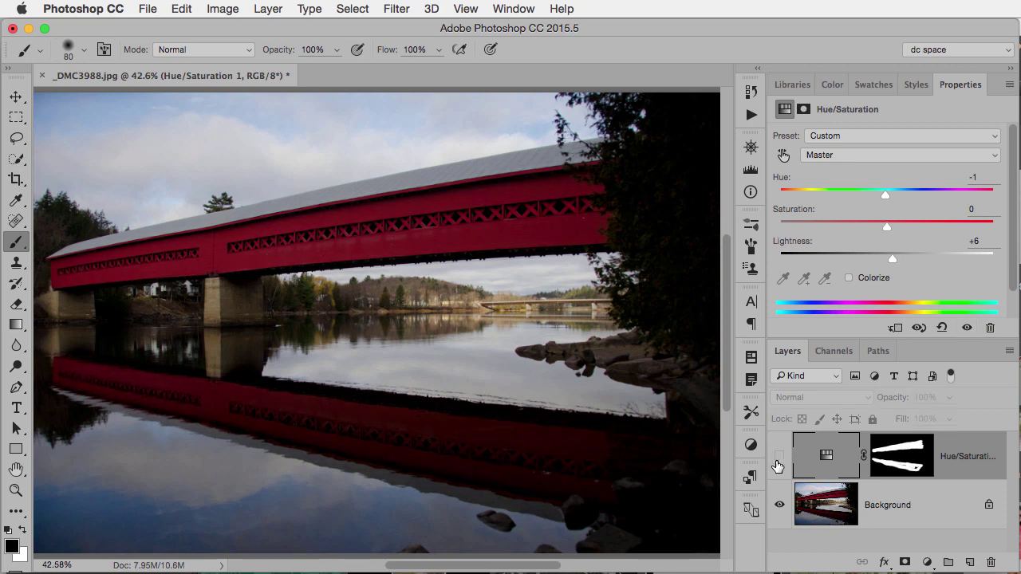
Step: Toggle Hue/Saturation 1 on and off to compare the -17 magenta-tinted bridge, ending visible
click(778, 463)
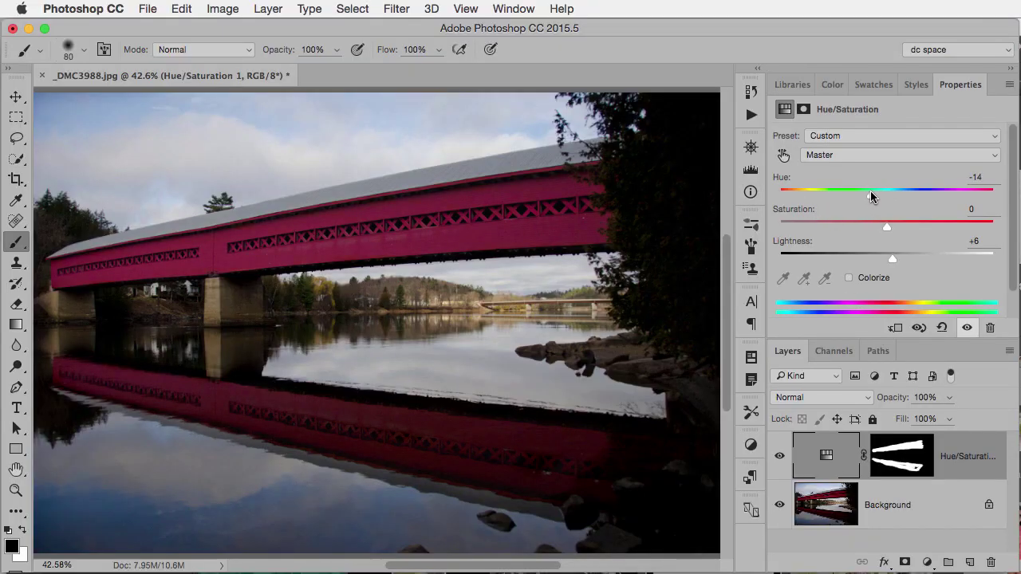
click(781, 459)
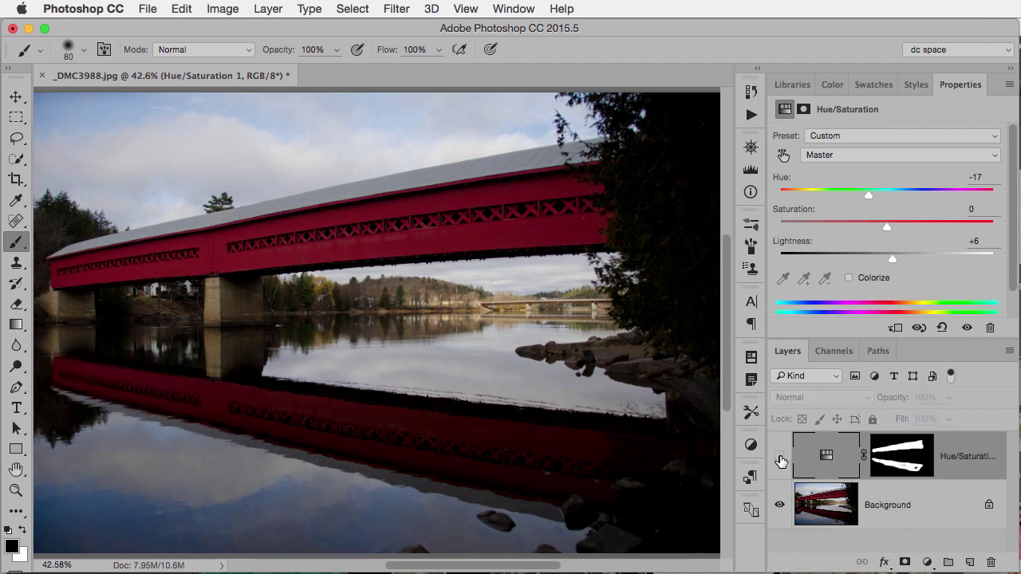
click(780, 460)
click(780, 460)
click(780, 460)
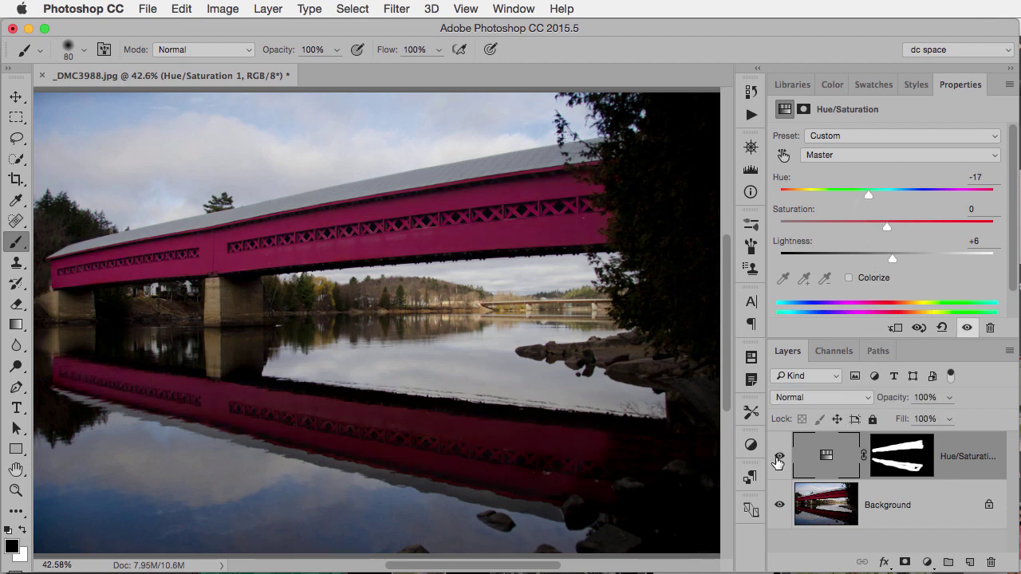
click(779, 460)
click(779, 460)
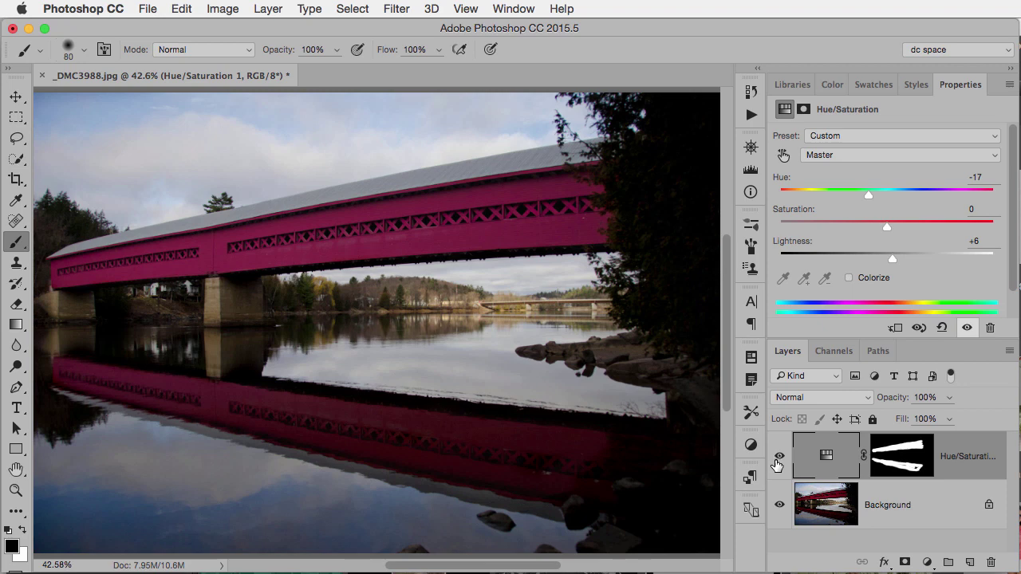